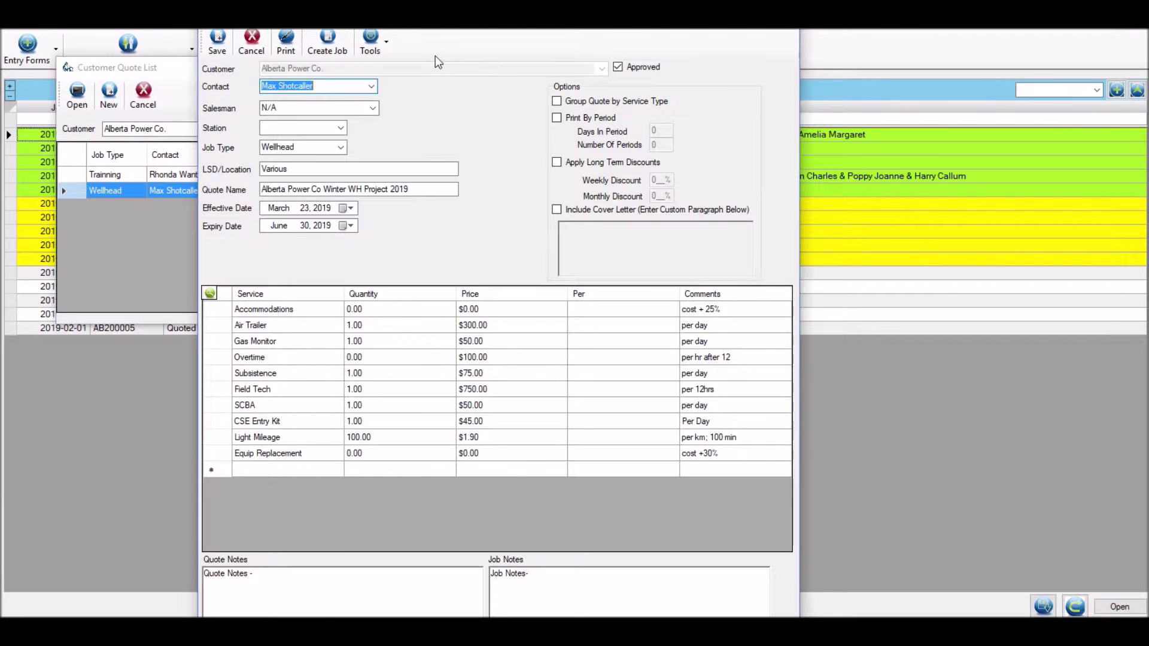
Preview the quote's printout, examine its customer details, dates, service lines, notes and totals, and close the report
click(293, 40)
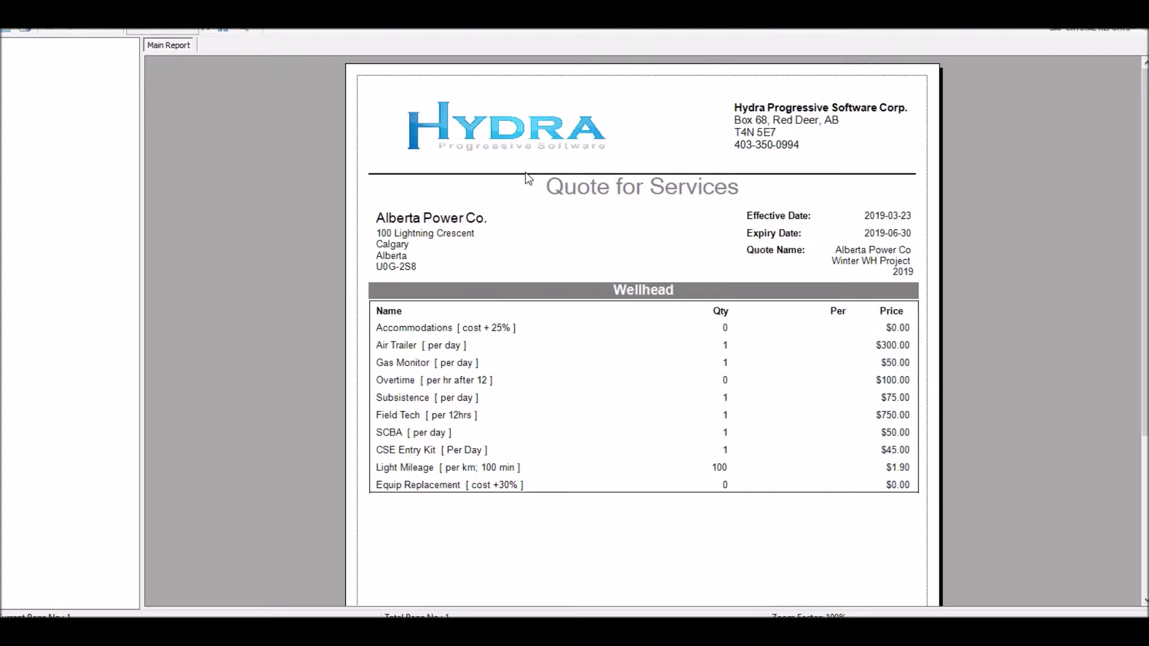
scroll(770, 249, down, 3)
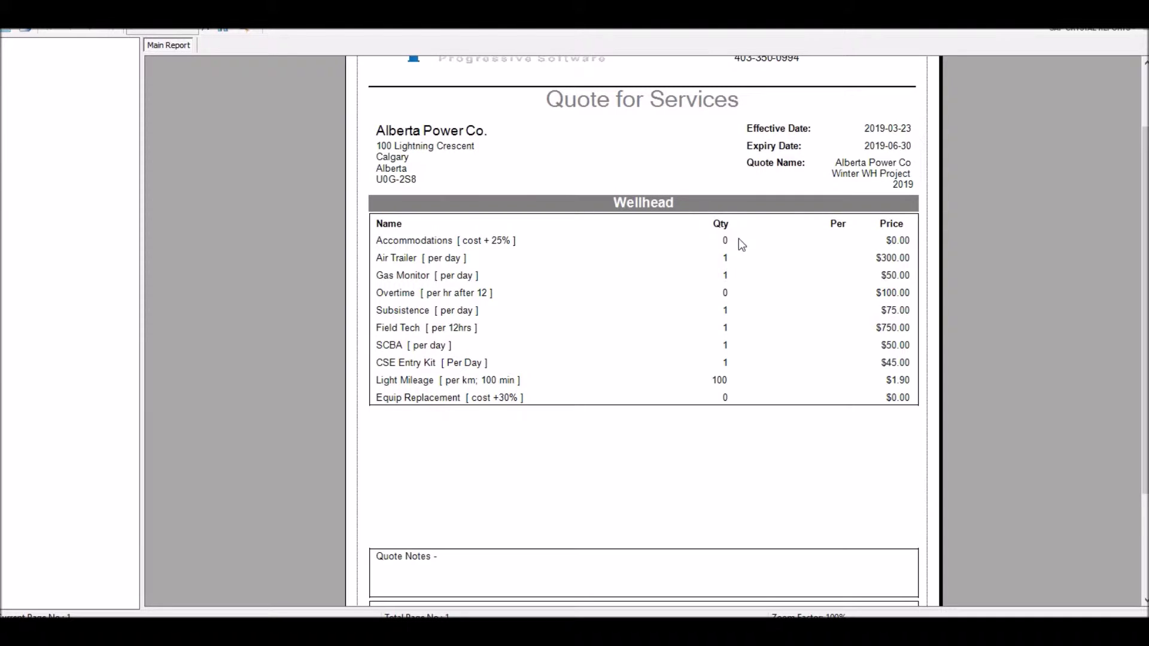
scroll(724, 350, up, 3)
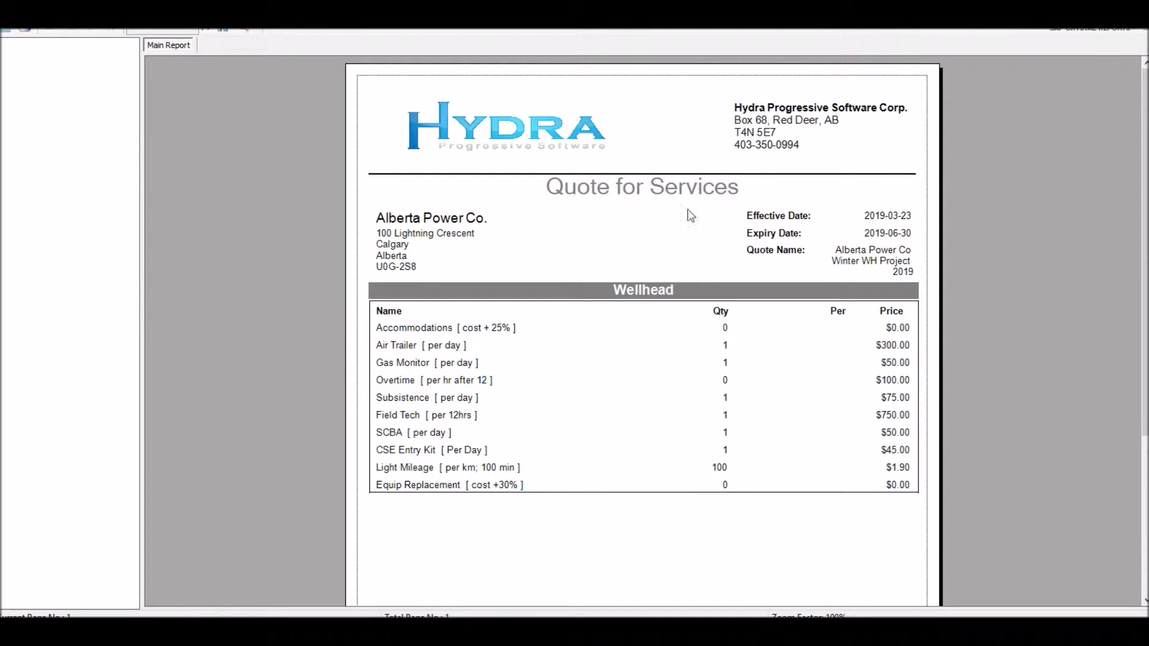
click(443, 233)
click(868, 213)
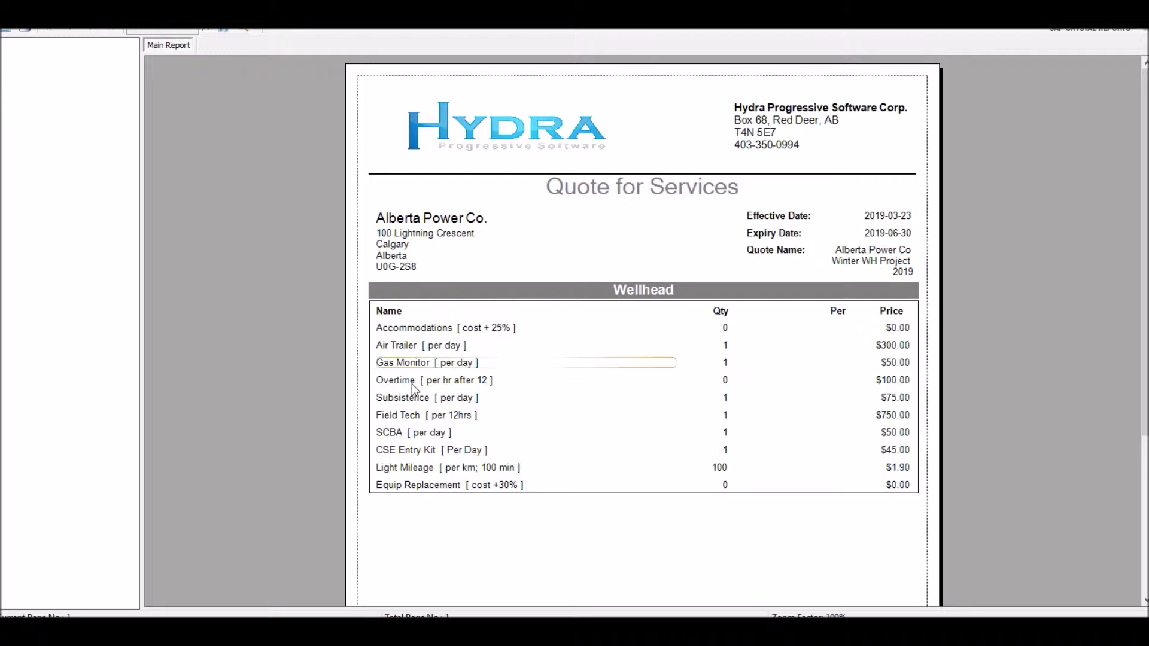
scroll(413, 379, down, 2)
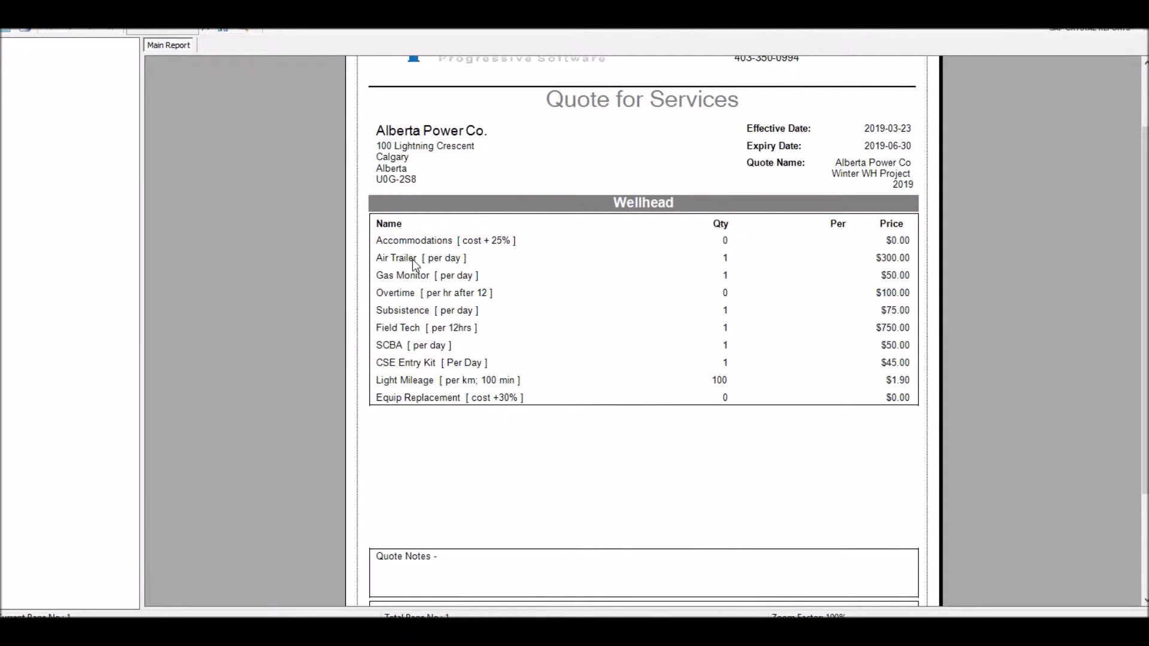
scroll(523, 341, down, 3)
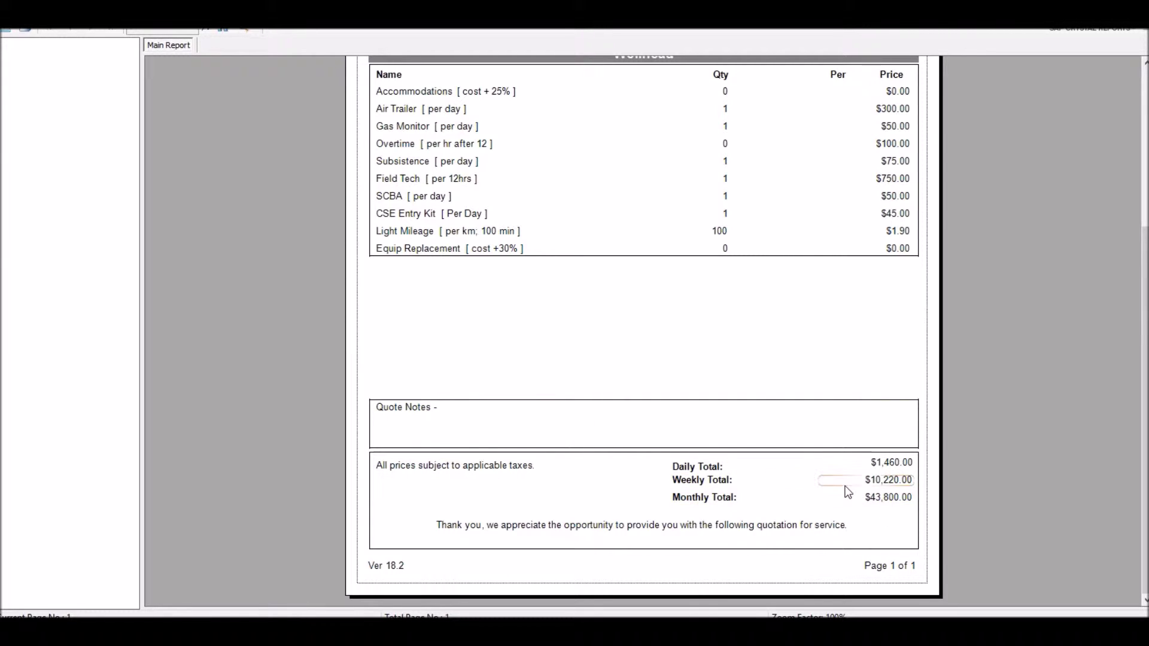
scroll(848, 491, up, 4)
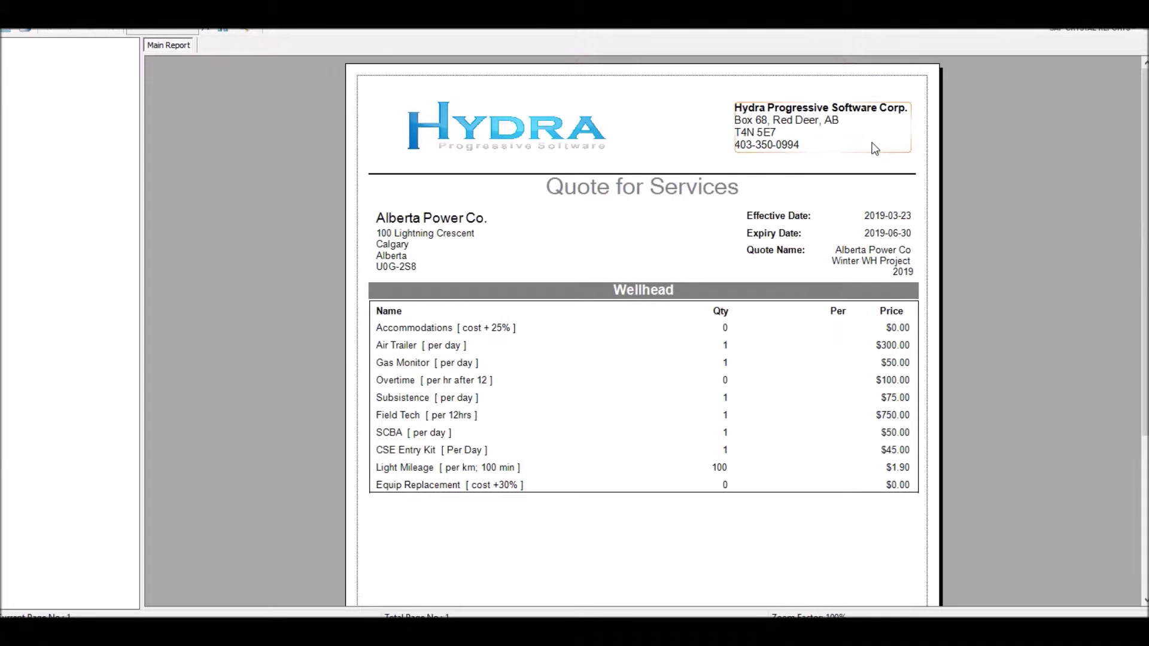
scroll(875, 148, down, 2)
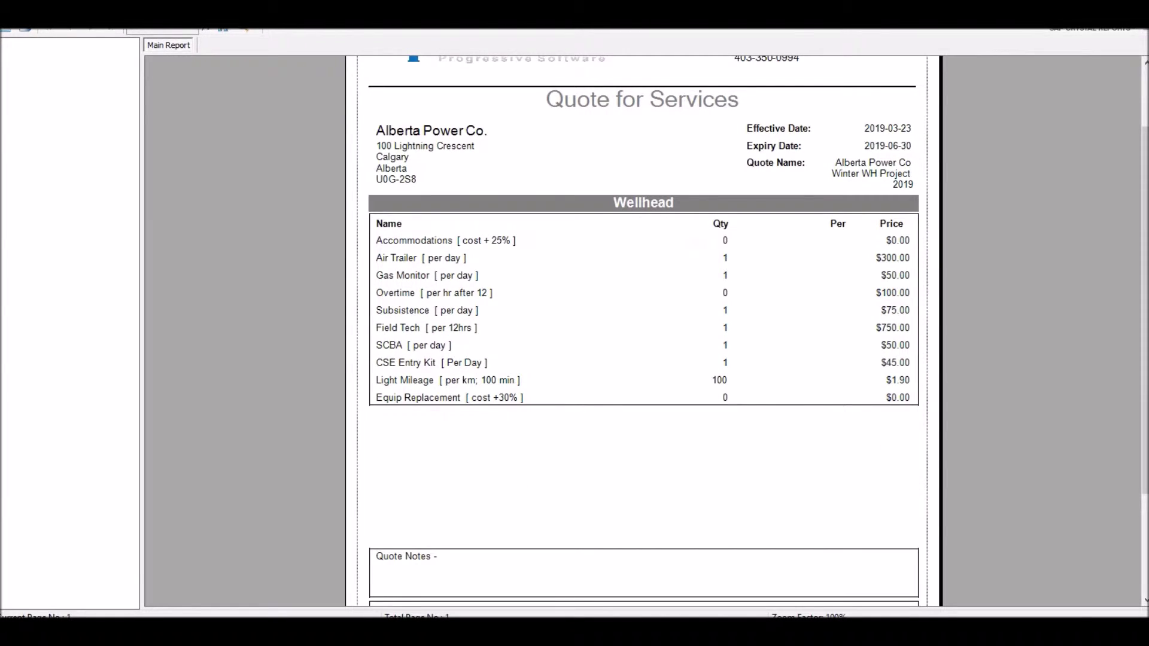
click(1133, 8)
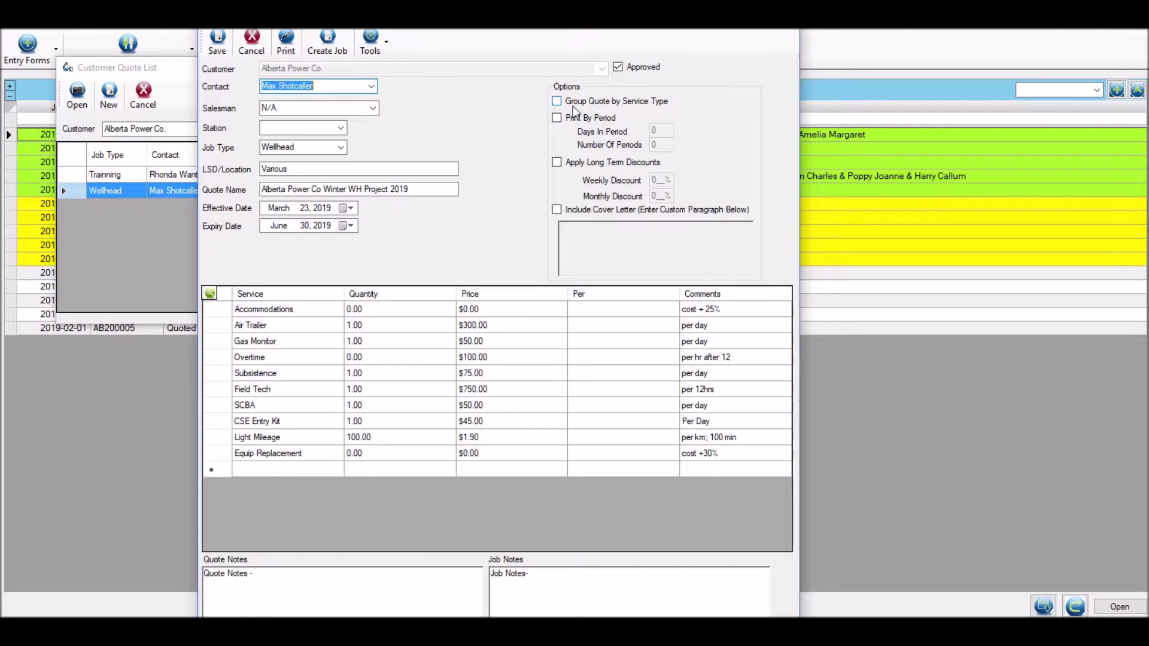
Enable Group Quote by Service Type for the Alberta Power Co. wellhead quote and save it
double_click(556, 101)
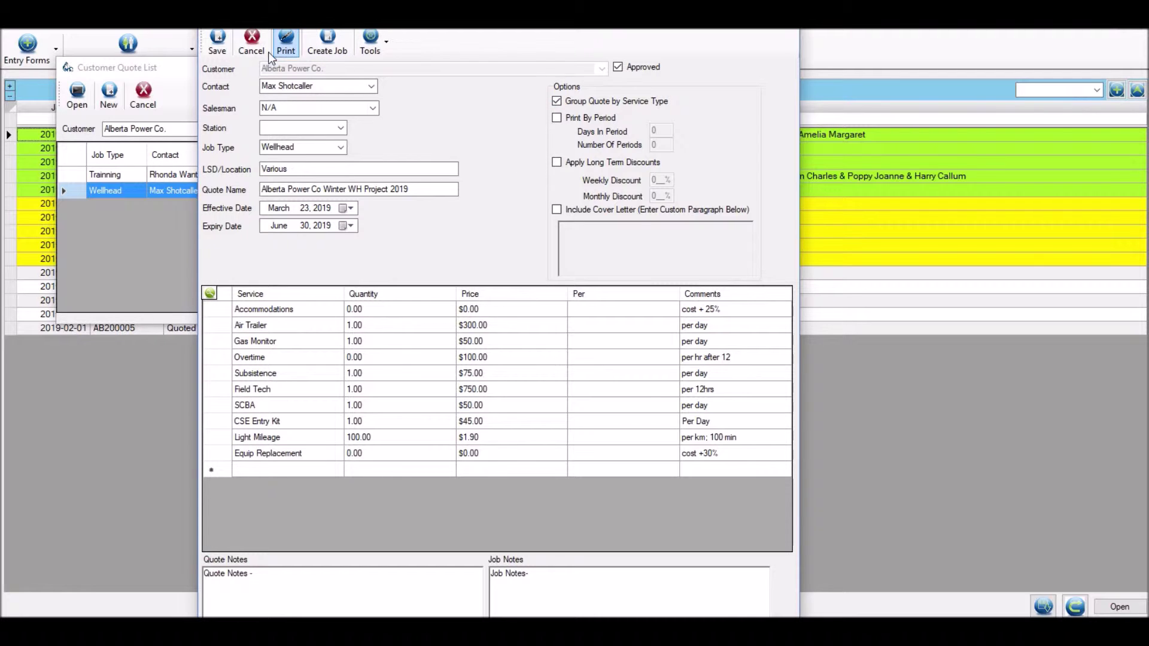
click(217, 41)
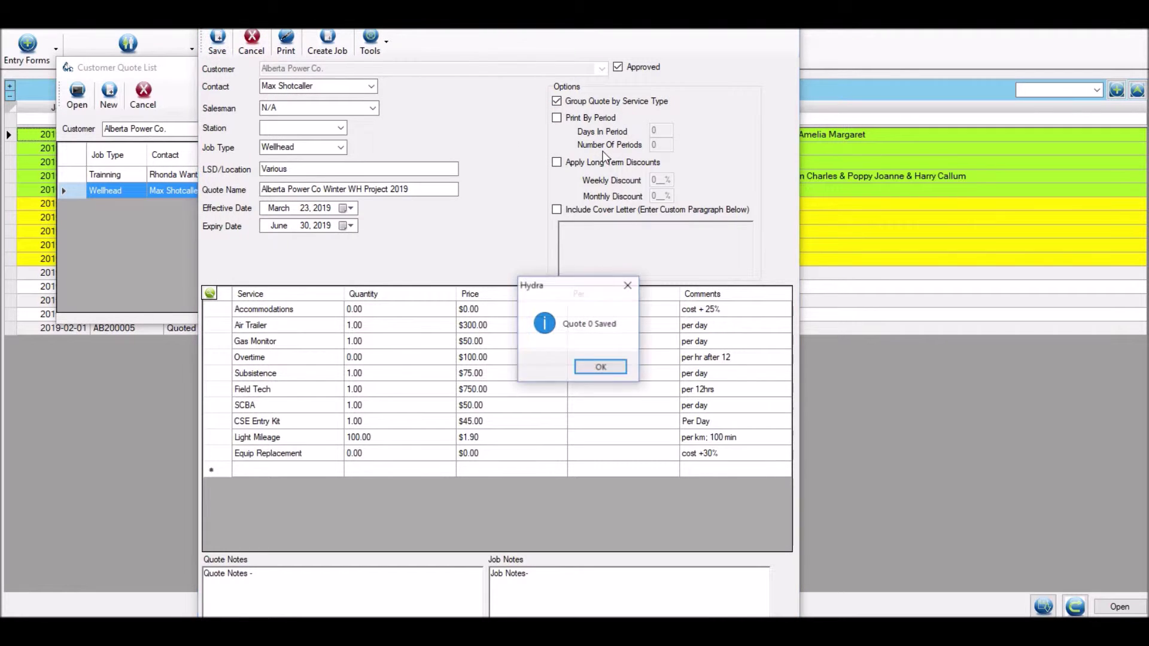
click(598, 368)
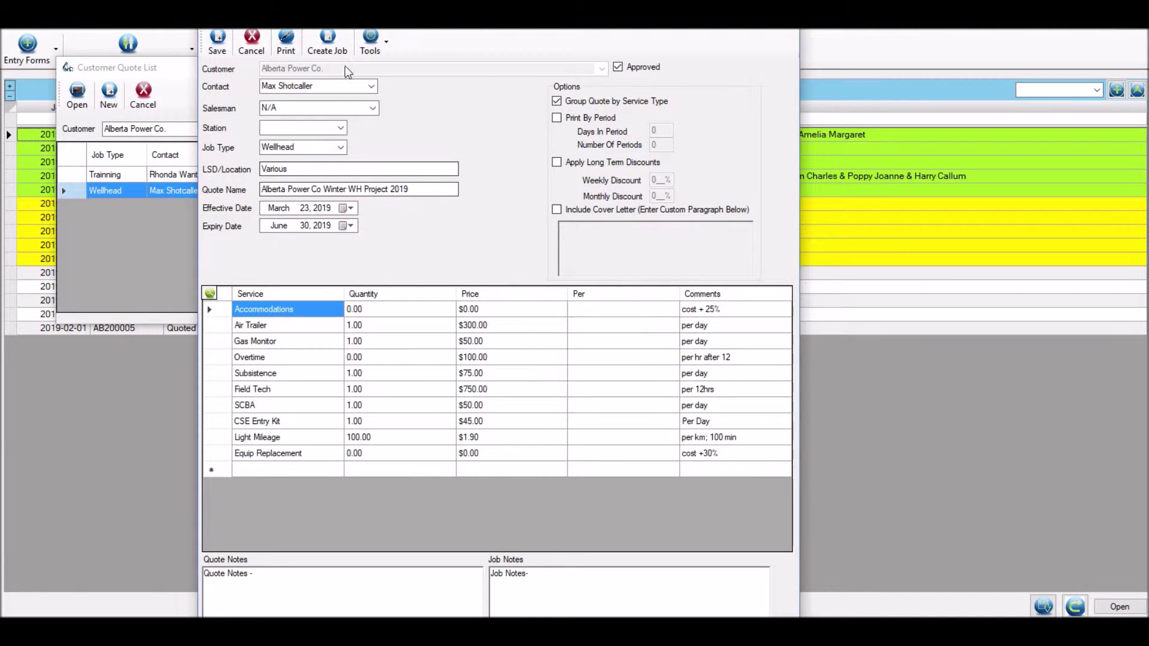
Preview the quote's printout, examine the services grouped by type, and close the report
click(293, 49)
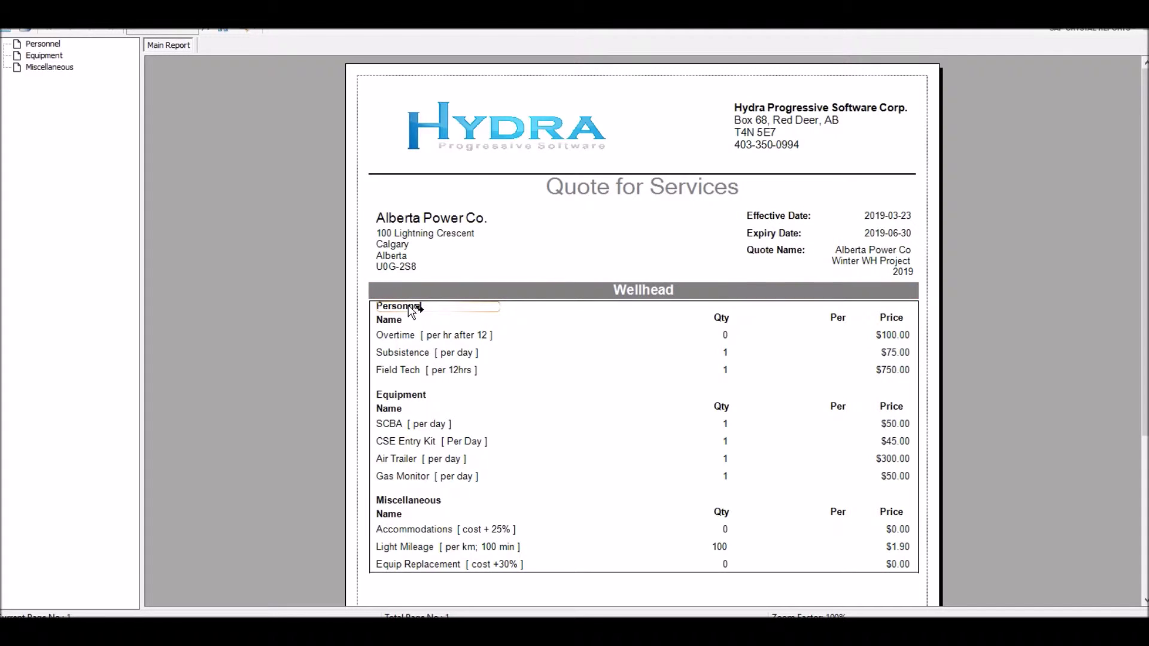
scroll(412, 308, down, 3)
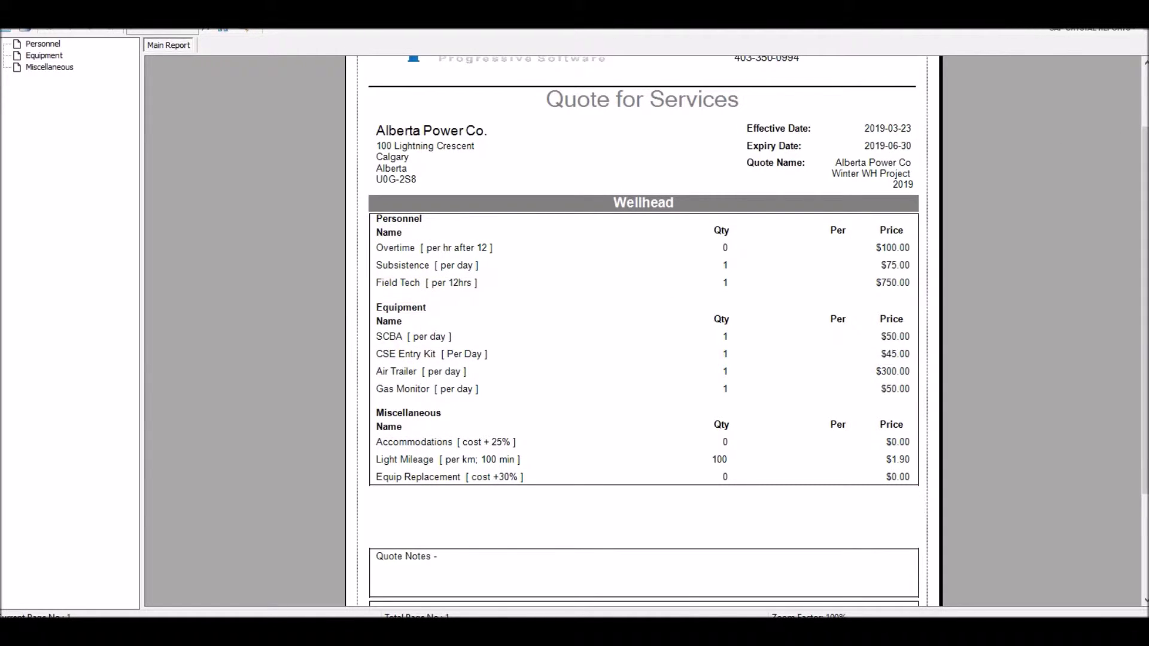
click(1134, 11)
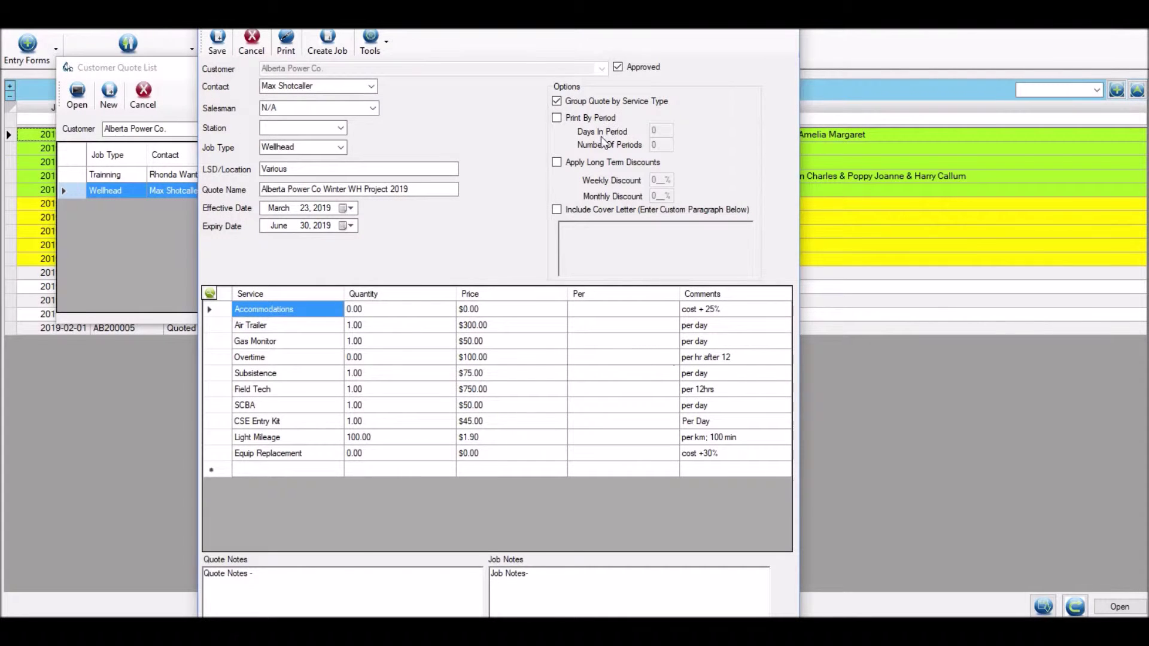
Turn off grouping by service type and enable Print By Period with 10 days in period and 4 periods
click(557, 102)
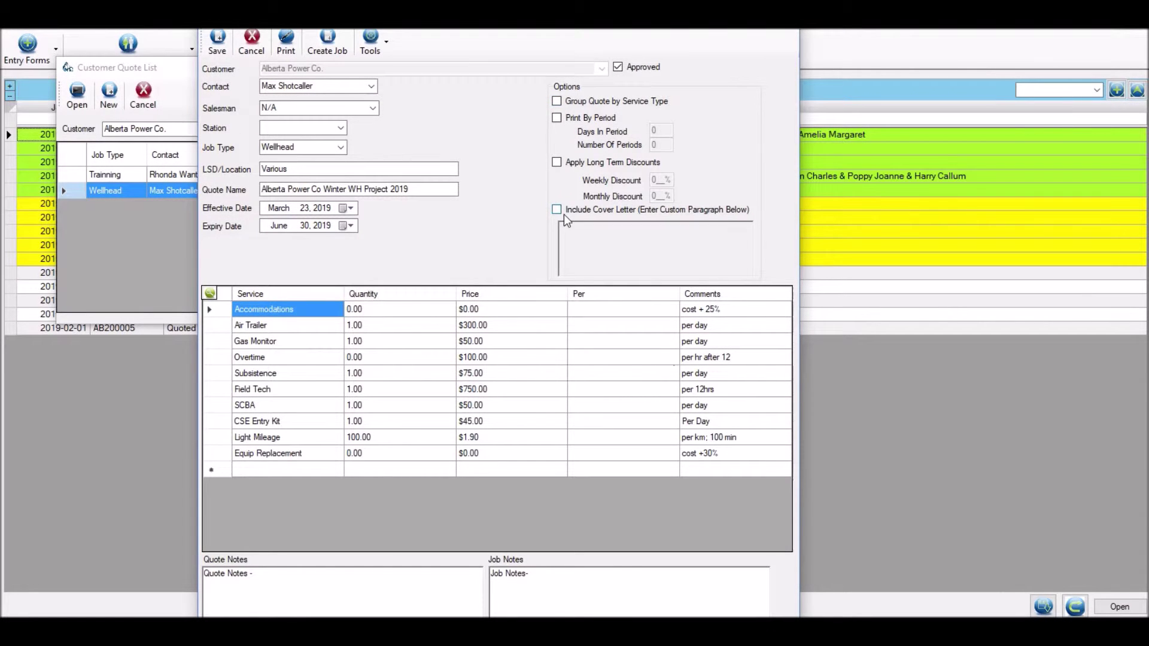
click(557, 118)
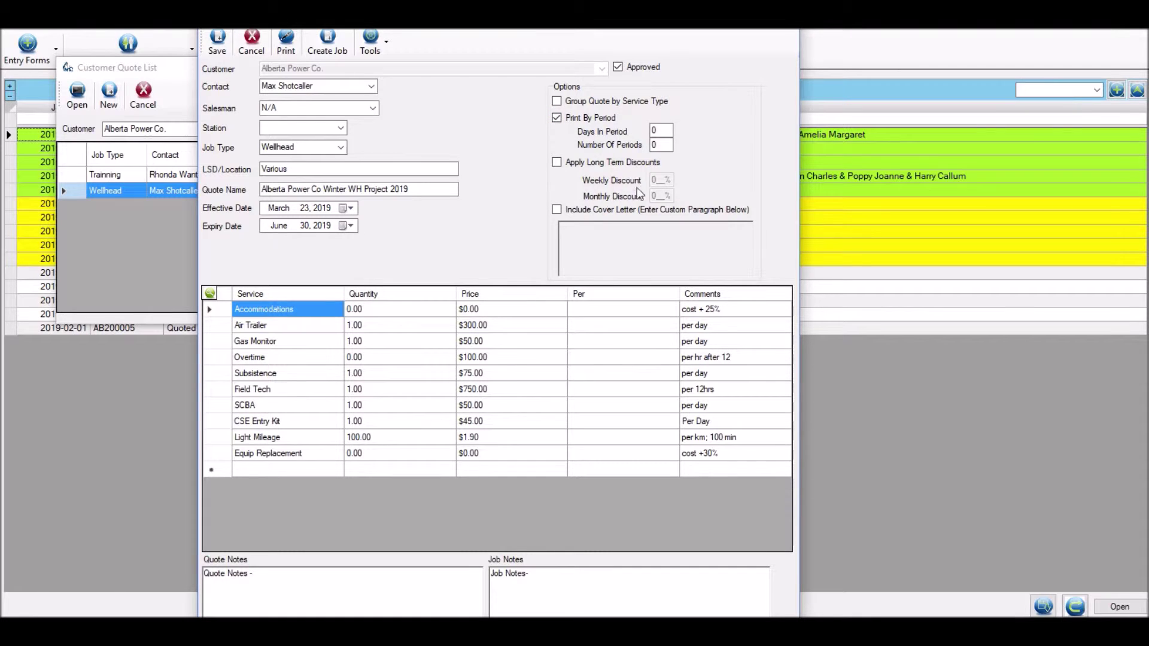
click(664, 130)
key(BackSpace)
text(10)
click(671, 144)
text(4)
Save the quote with the period settings and preview its printout to check the period totals
click(217, 42)
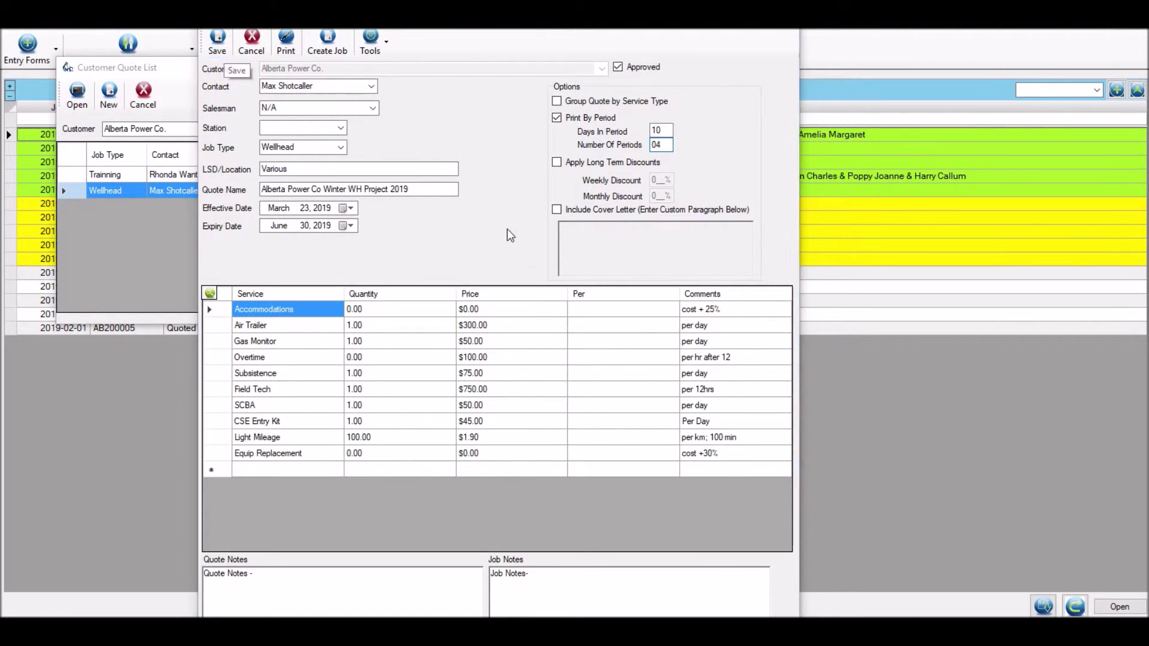
click(611, 366)
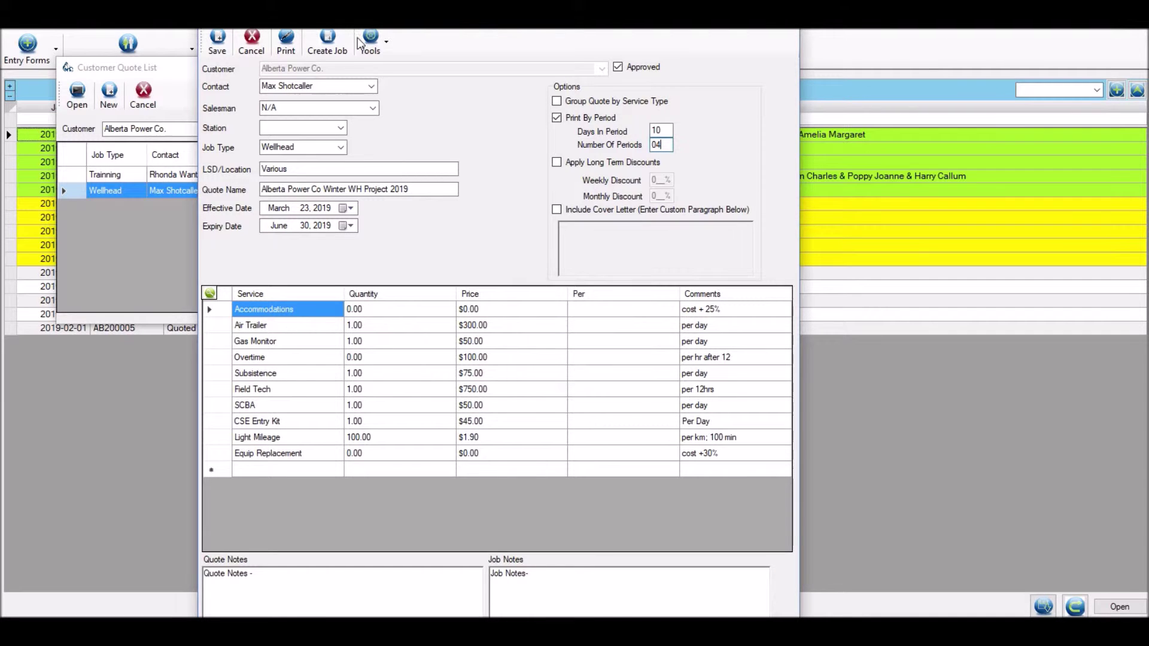
click(286, 42)
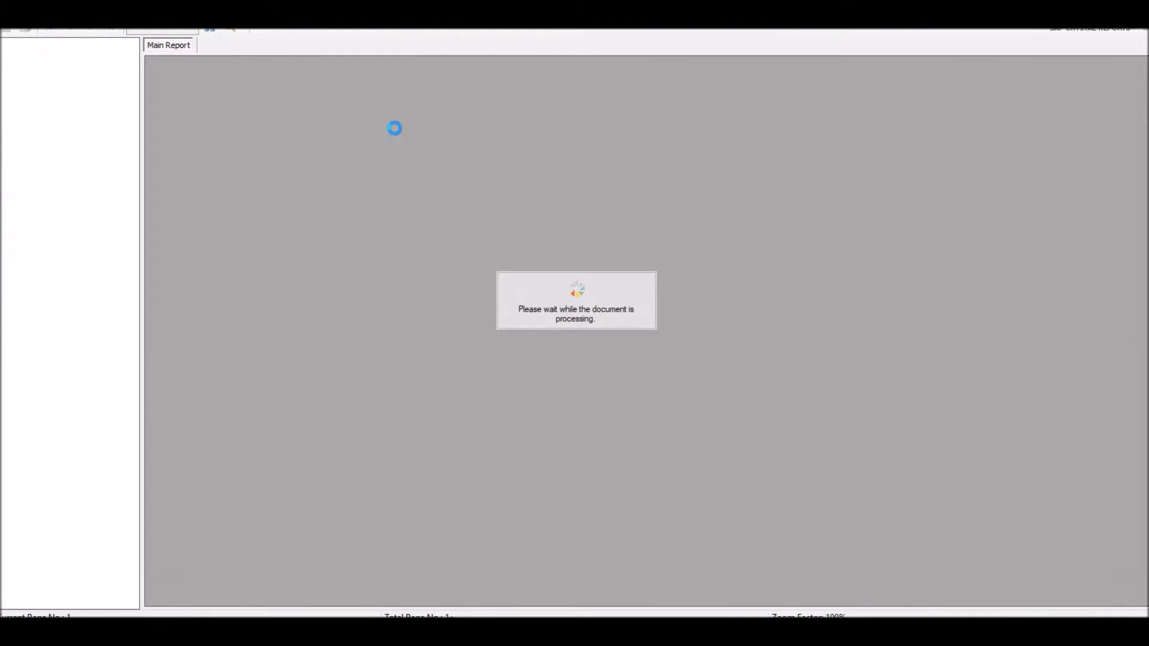
scroll(550, 206, down, 4)
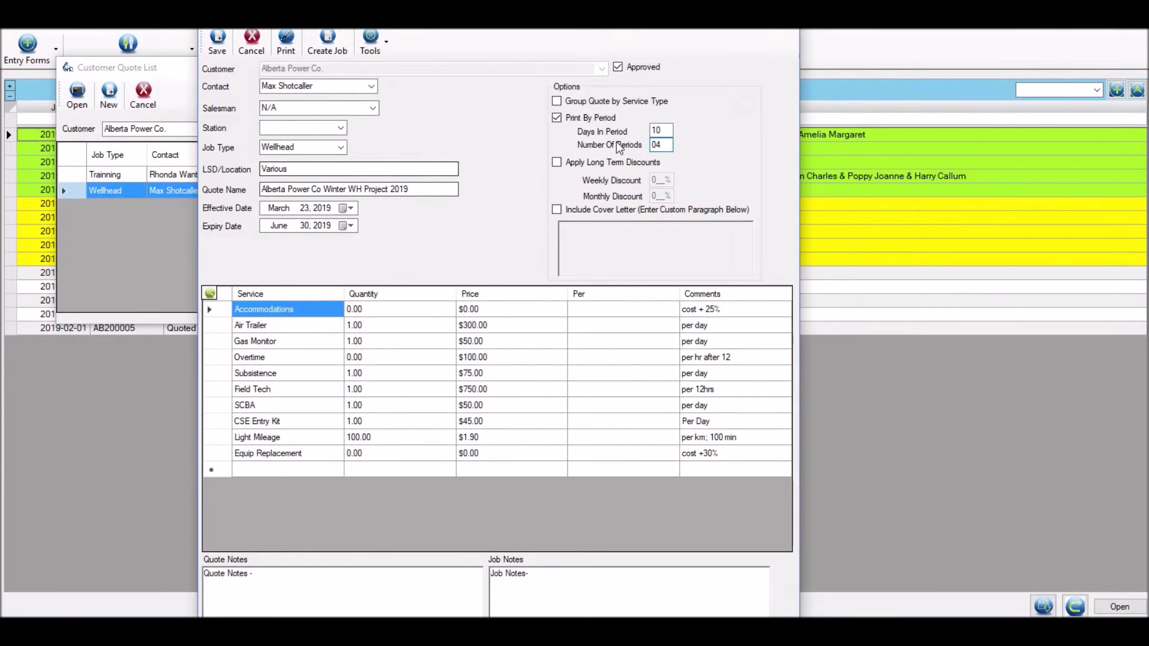
Replace Print By Period with long term discounts of 5% weekly and 10% monthly
click(556, 118)
click(556, 117)
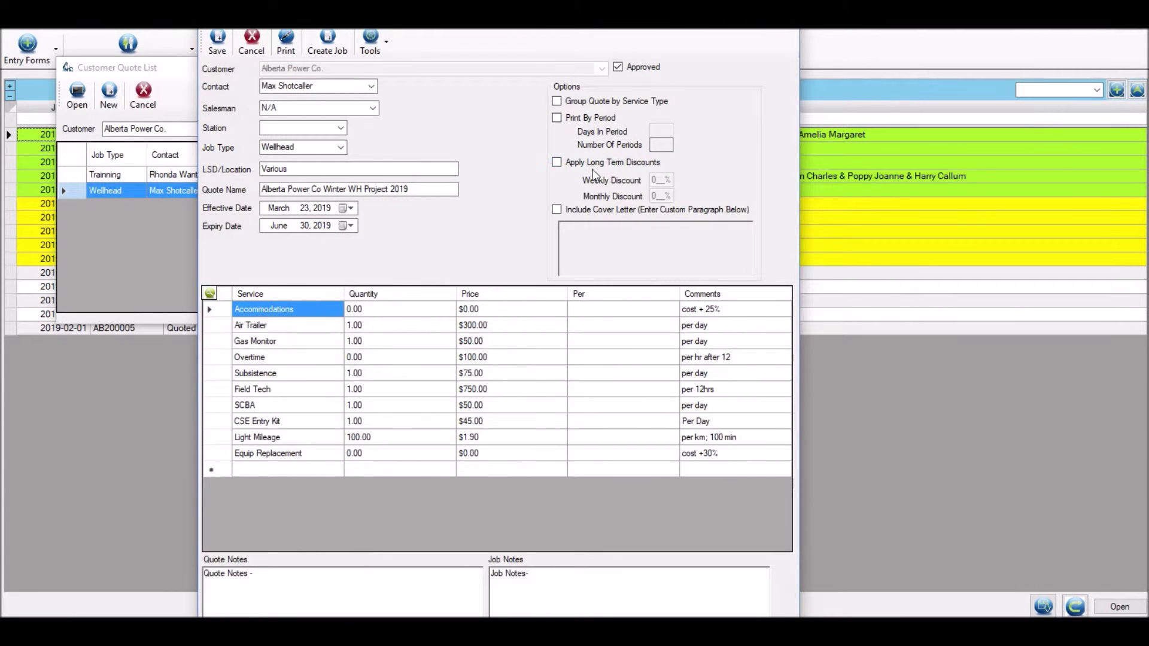
click(557, 164)
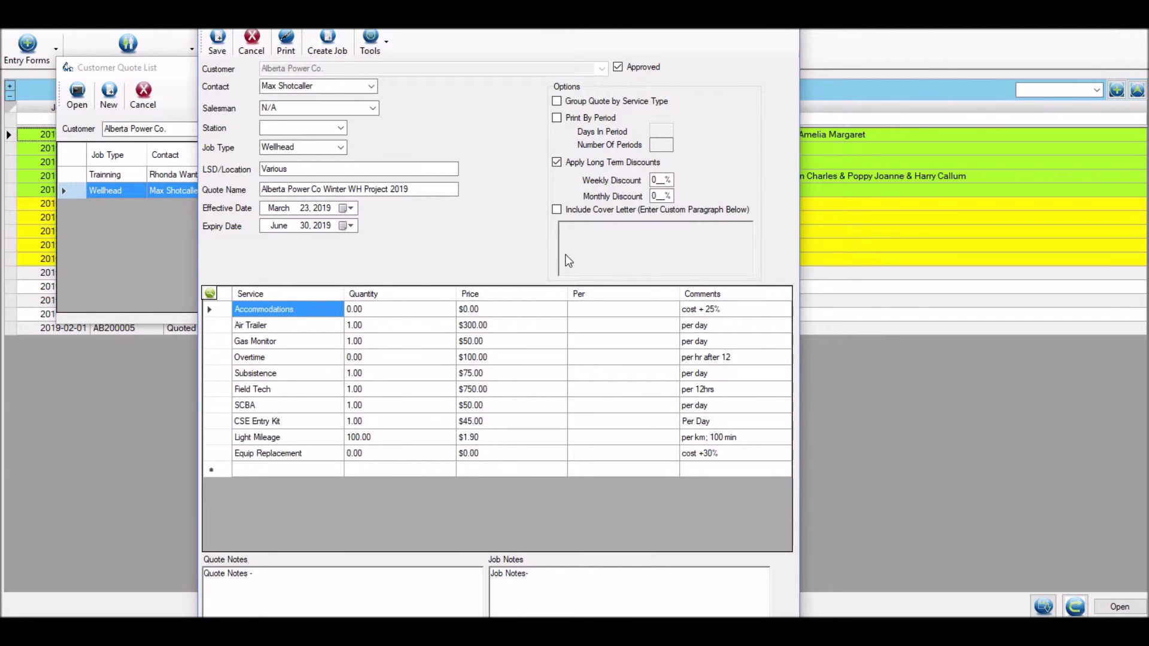
click(663, 181)
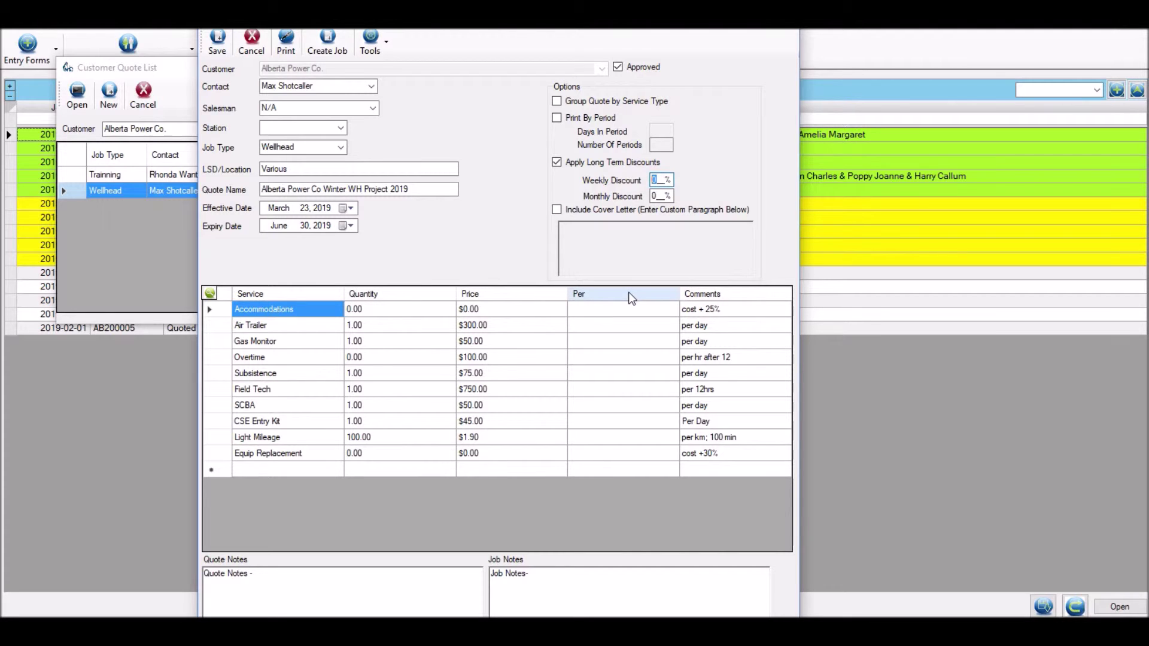
text(5)
click(656, 197)
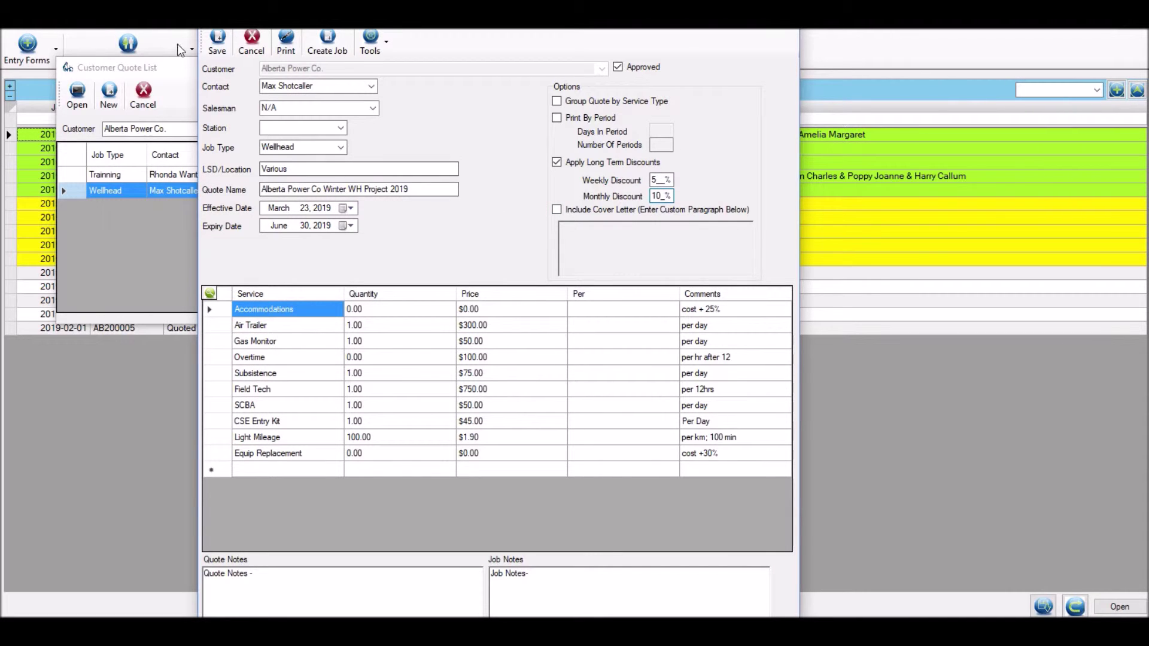
Save the quote with the long term discounts and preview its printout to check the discounted totals
click(219, 45)
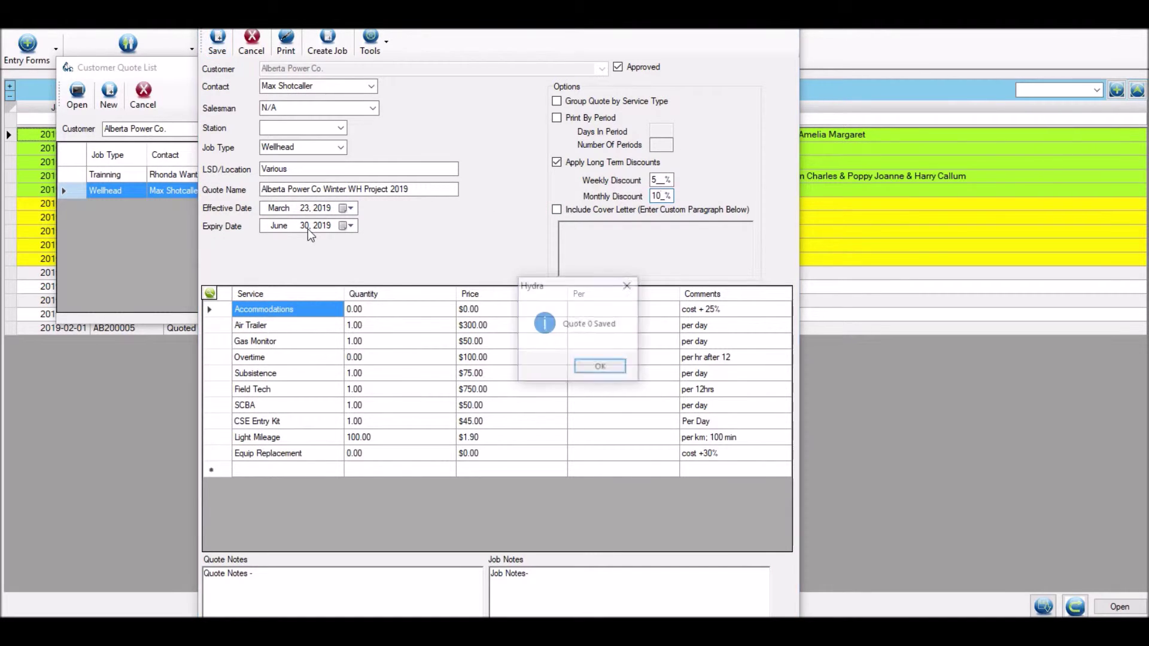
click(598, 366)
click(287, 42)
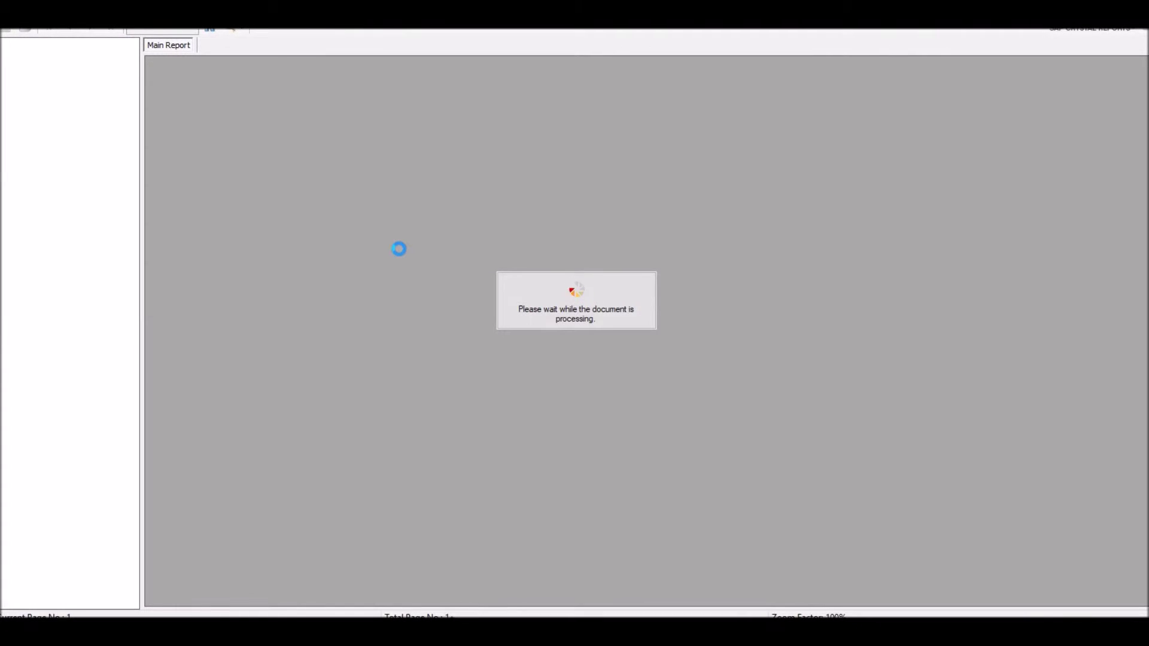
scroll(641, 229, down, 5)
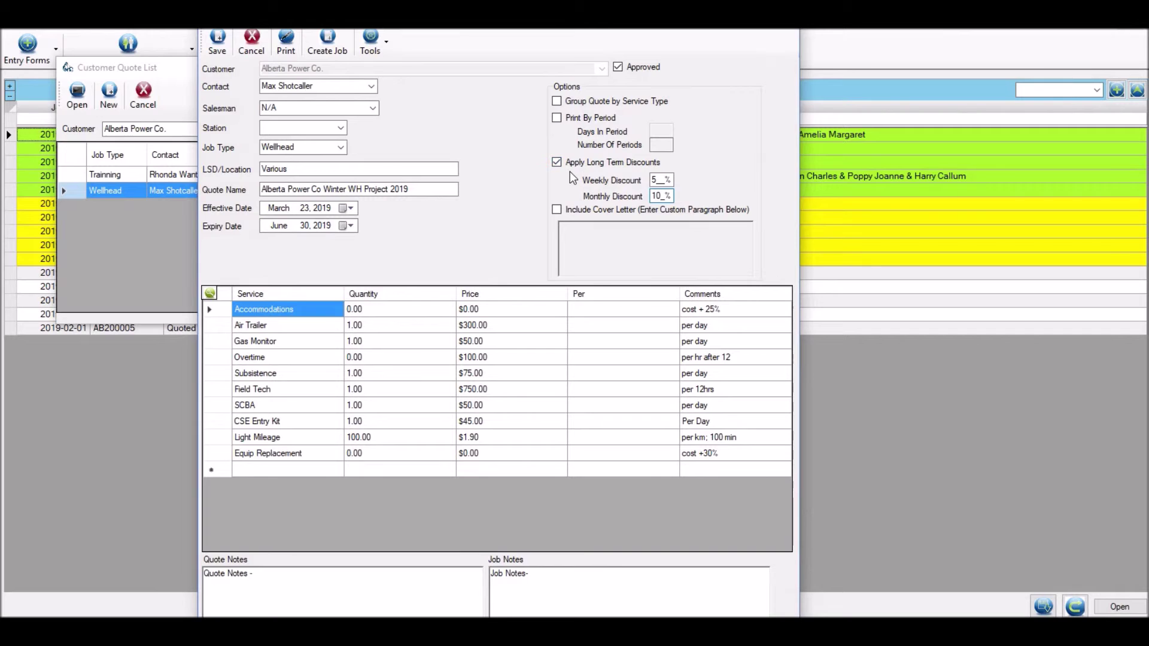
Try to enable Print By Period while the long term discounts are applied
click(557, 118)
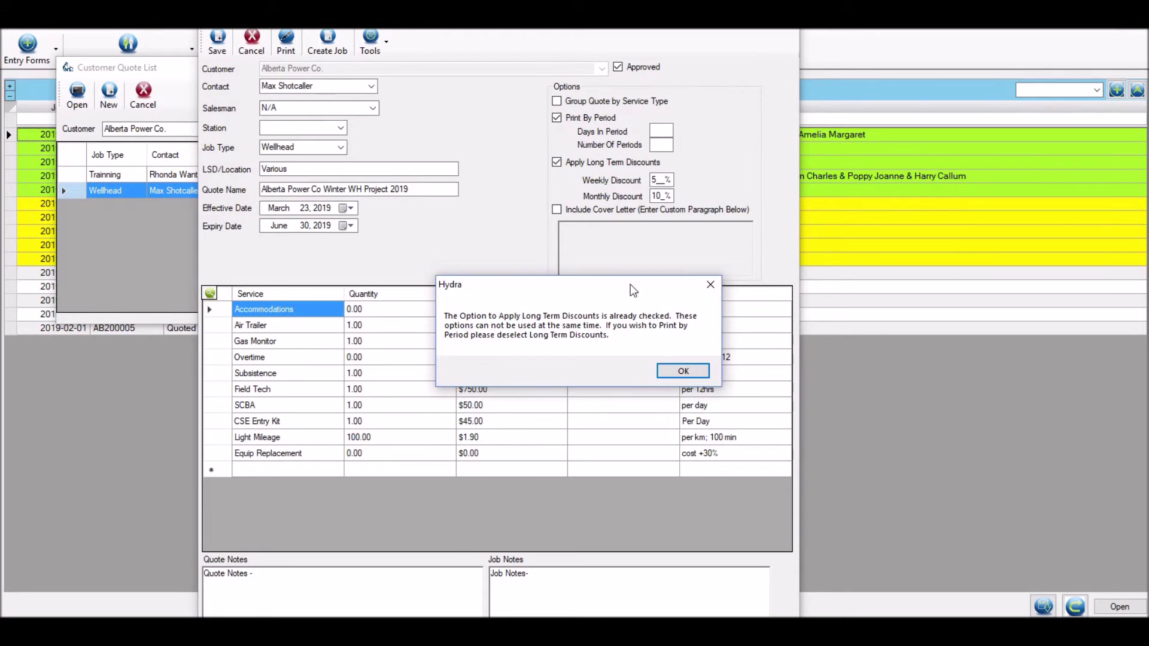
click(684, 371)
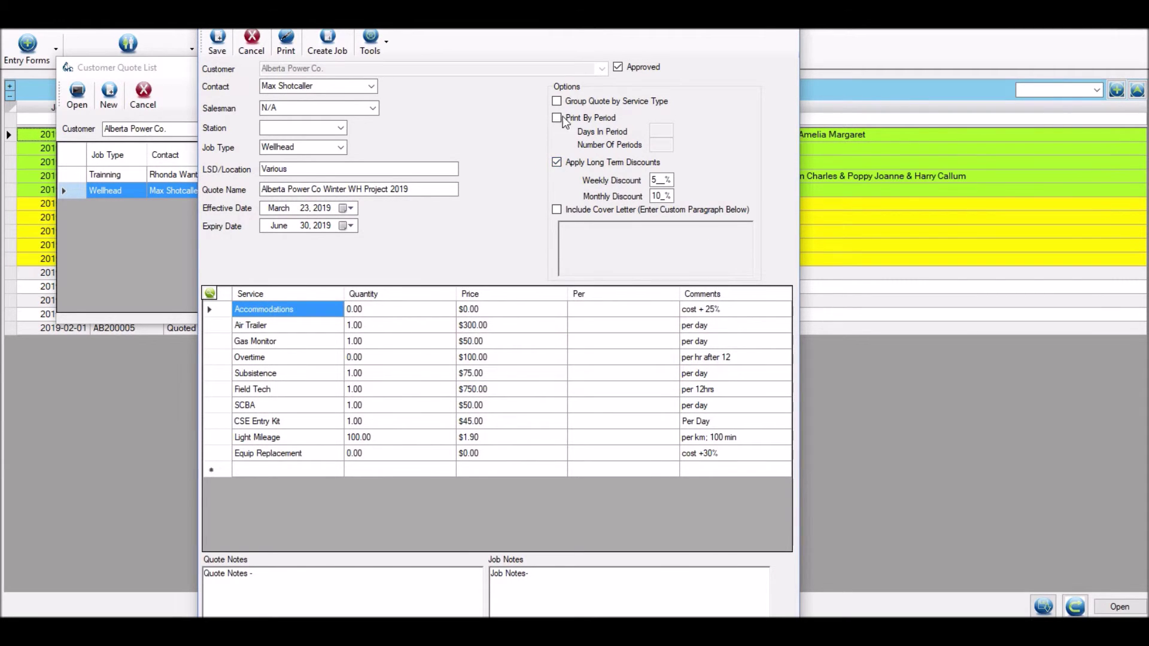
Turn off the long term discounts and include a cover letter, placing the cursor in its custom paragraph
click(557, 162)
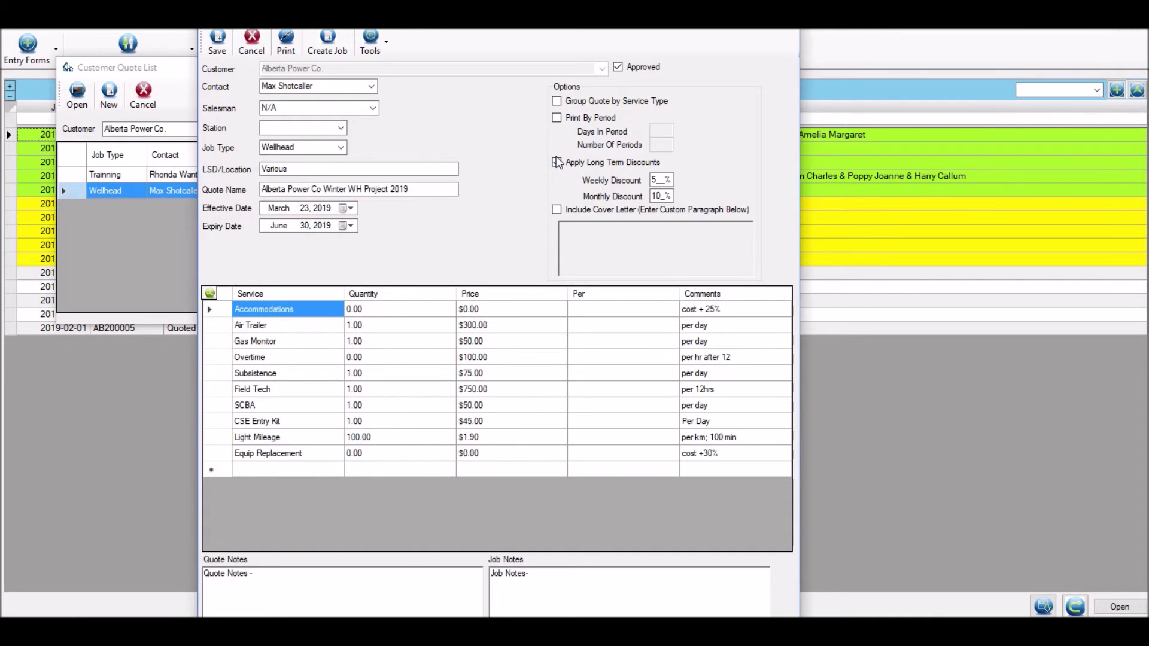
click(556, 210)
click(641, 238)
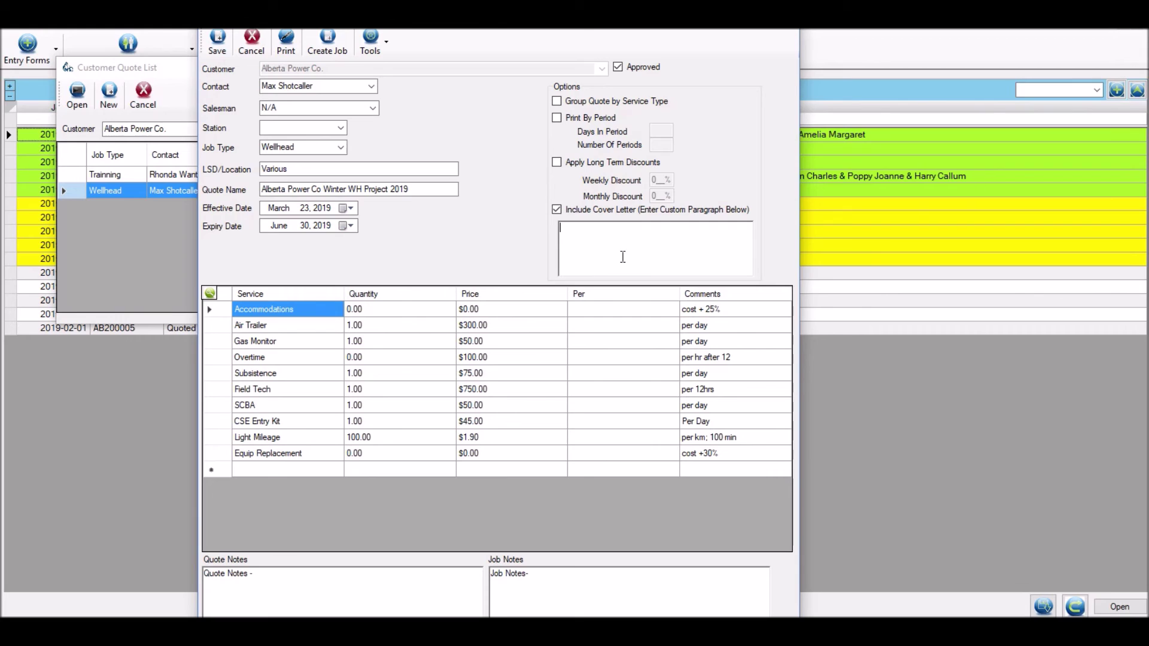
Exclude the cover letter from the quote and save the quote
click(557, 209)
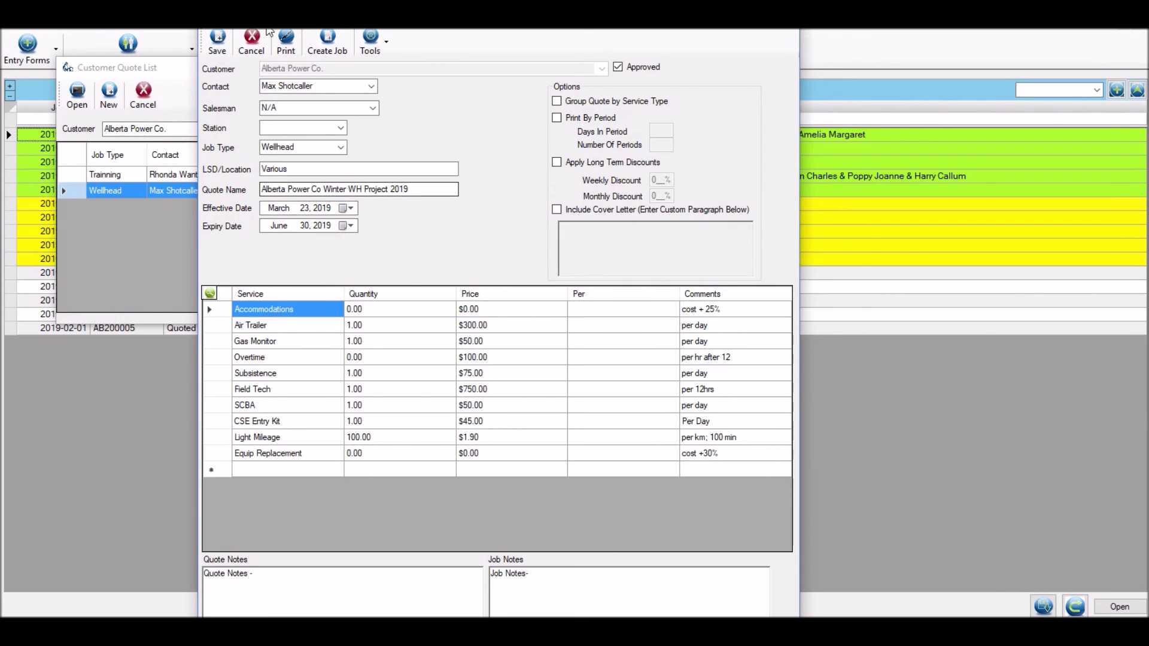
click(218, 40)
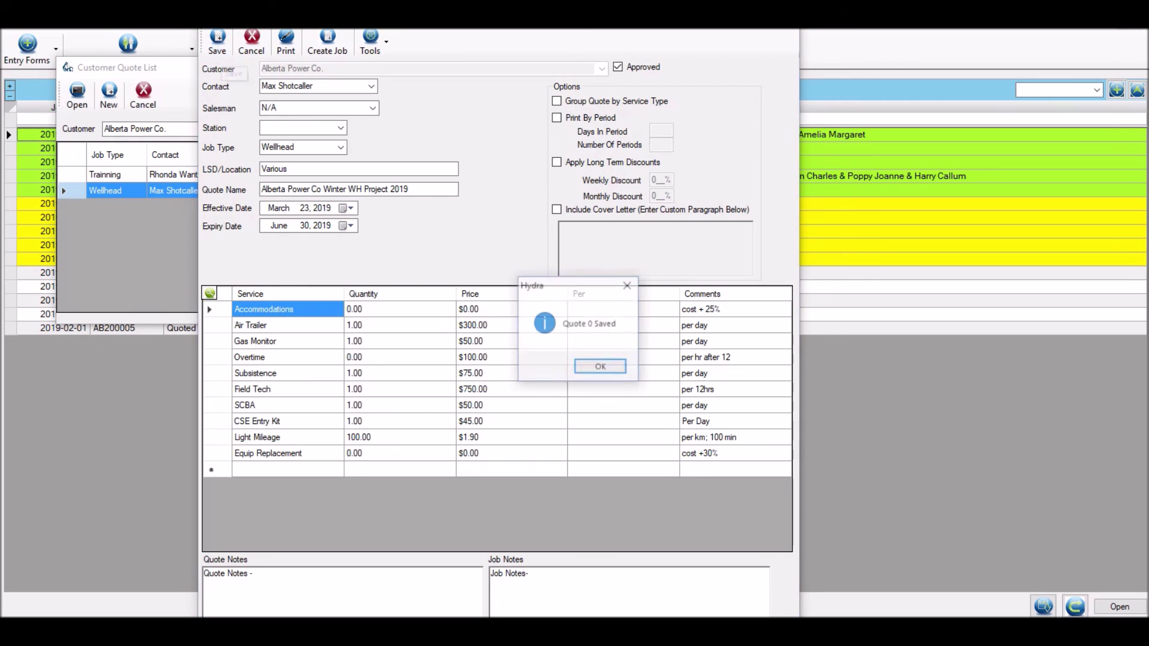
click(608, 367)
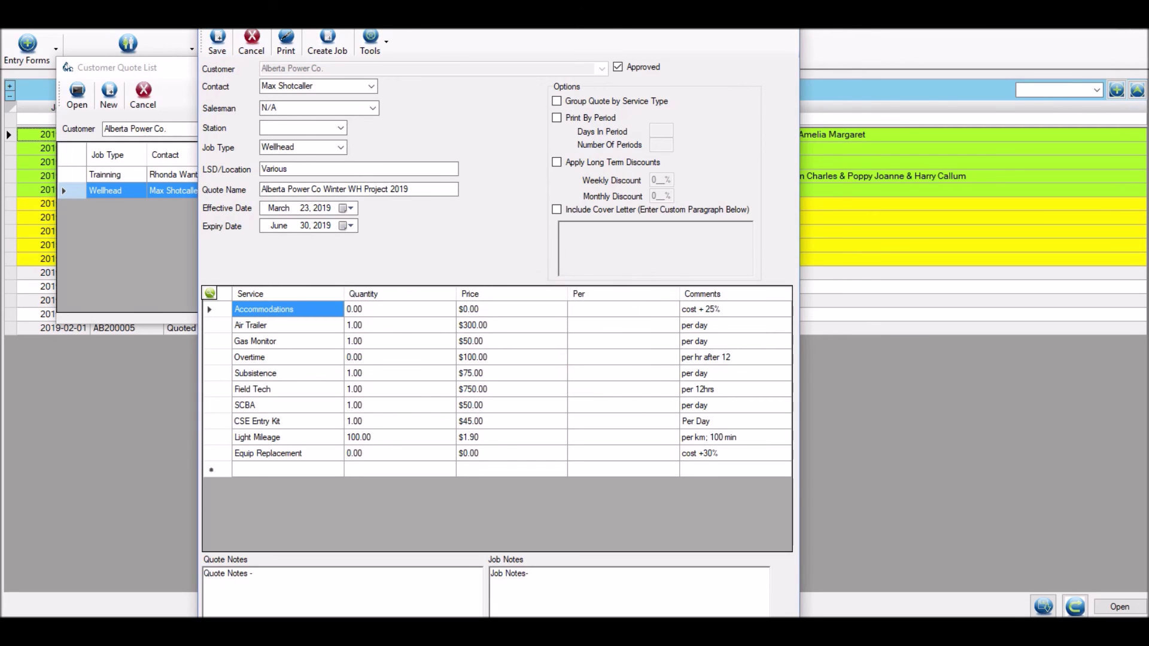